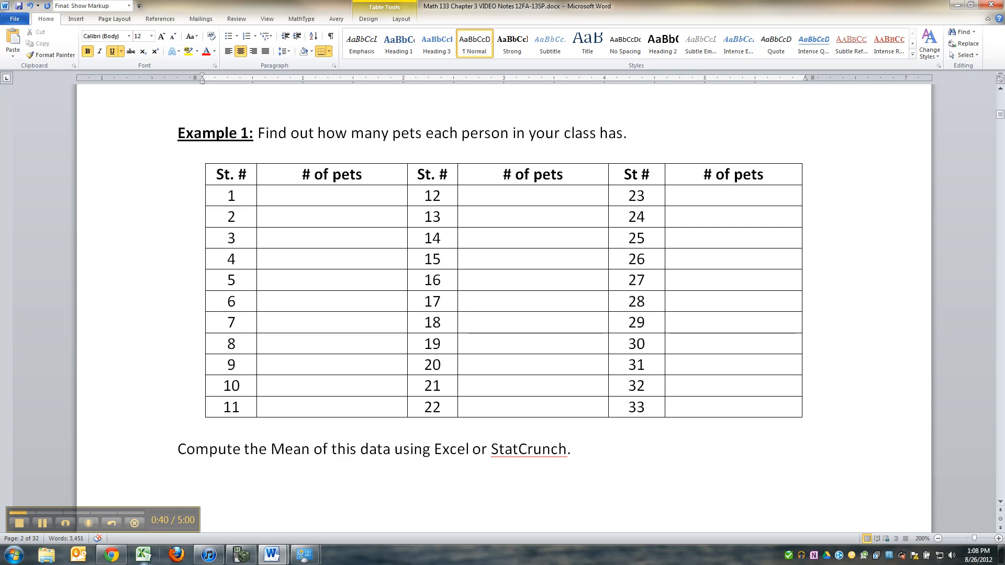
Step: Launch Microsoft Excel 2010 by searching 'Excel' from the Start menu
click(15, 554)
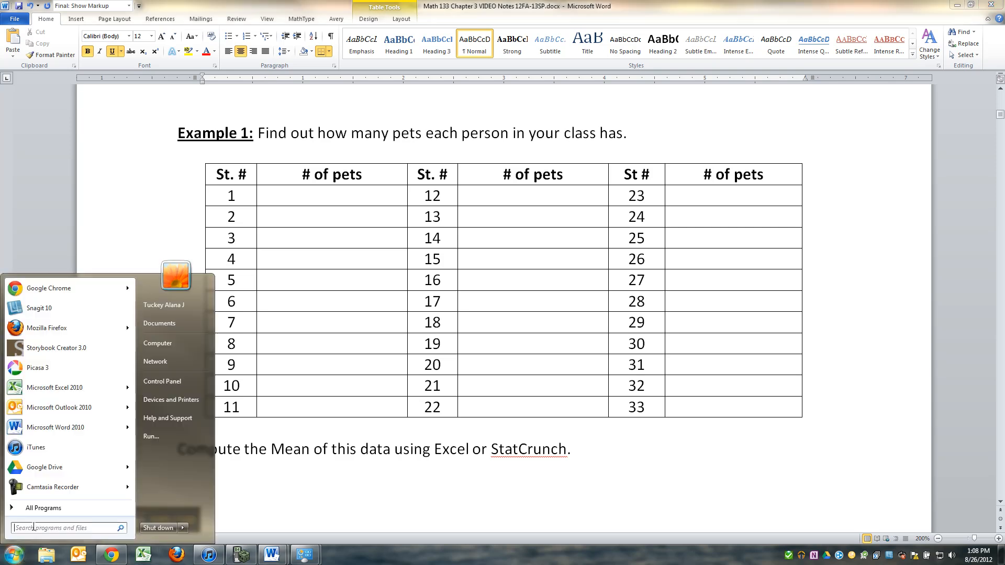
click(29, 527)
text(Excel)
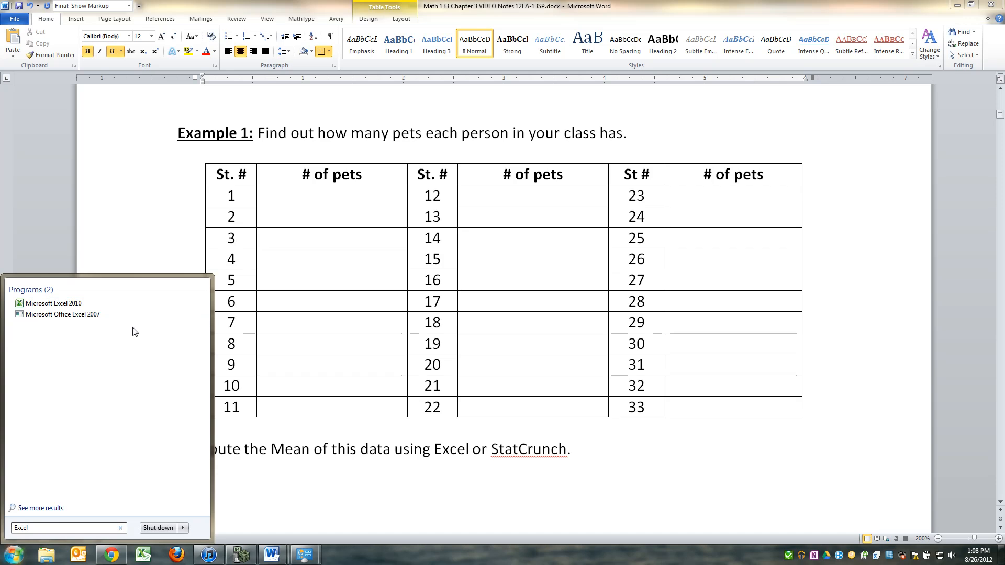
click(66, 308)
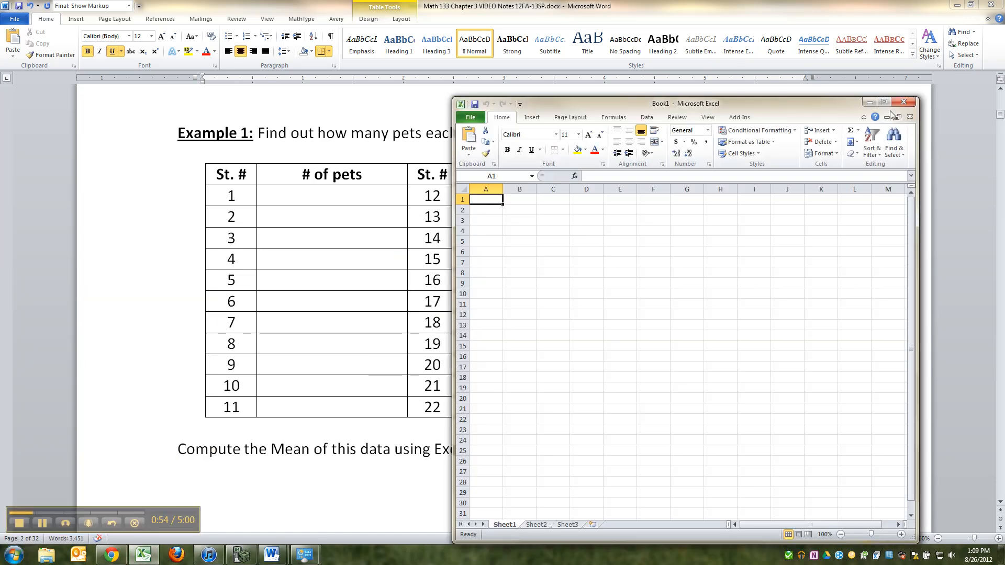
Step: Maximize the Excel window and rename Sheet1 to '3.1 Example 3'
click(887, 103)
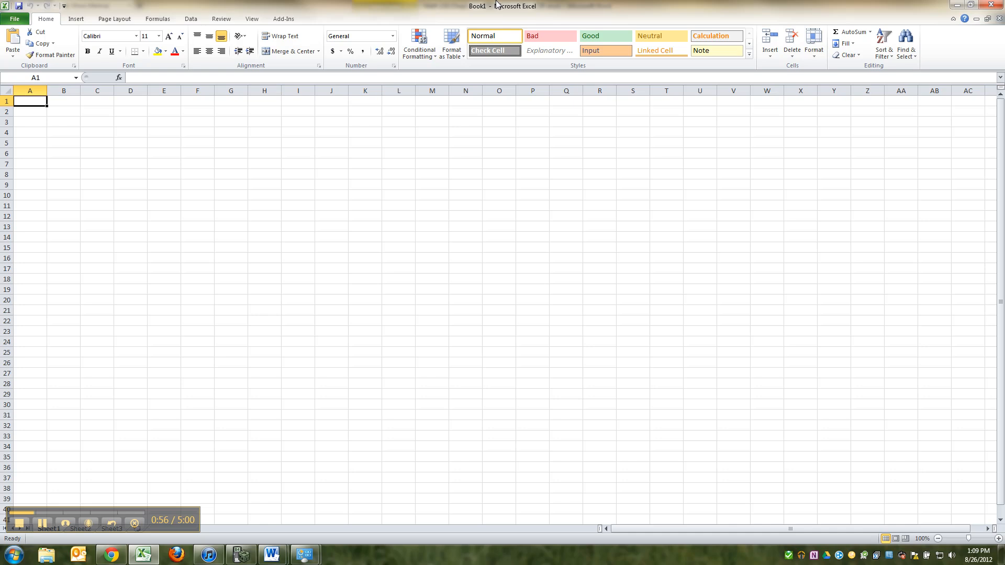
drag(168, 514, 925, 473)
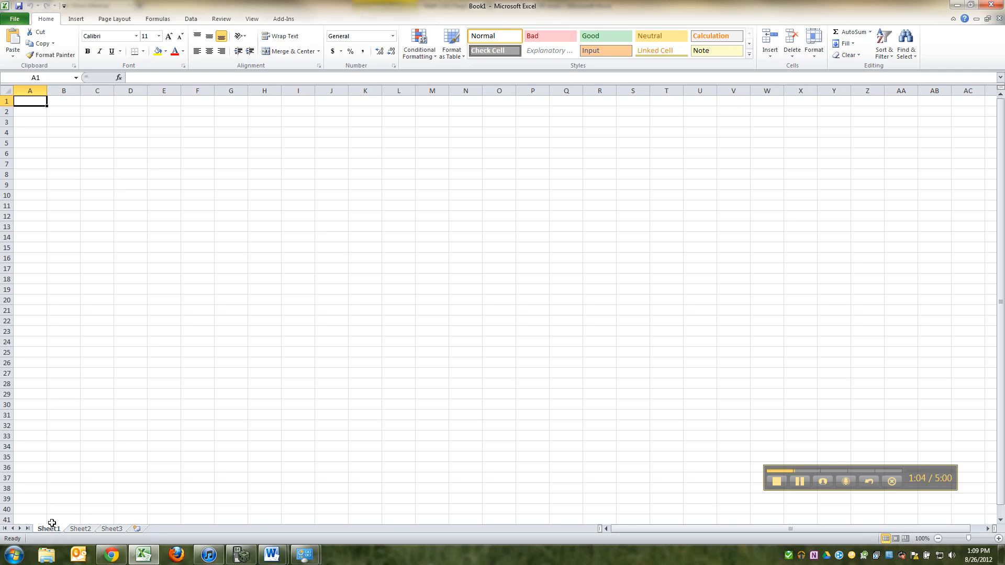
click(83, 530)
click(114, 530)
click(53, 530)
double_click(53, 529)
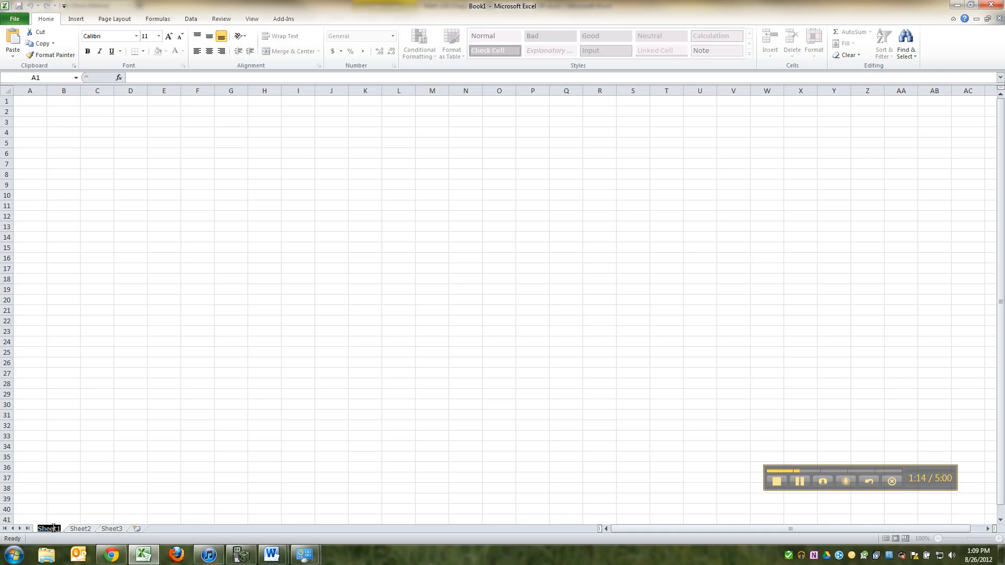
text(3.1)
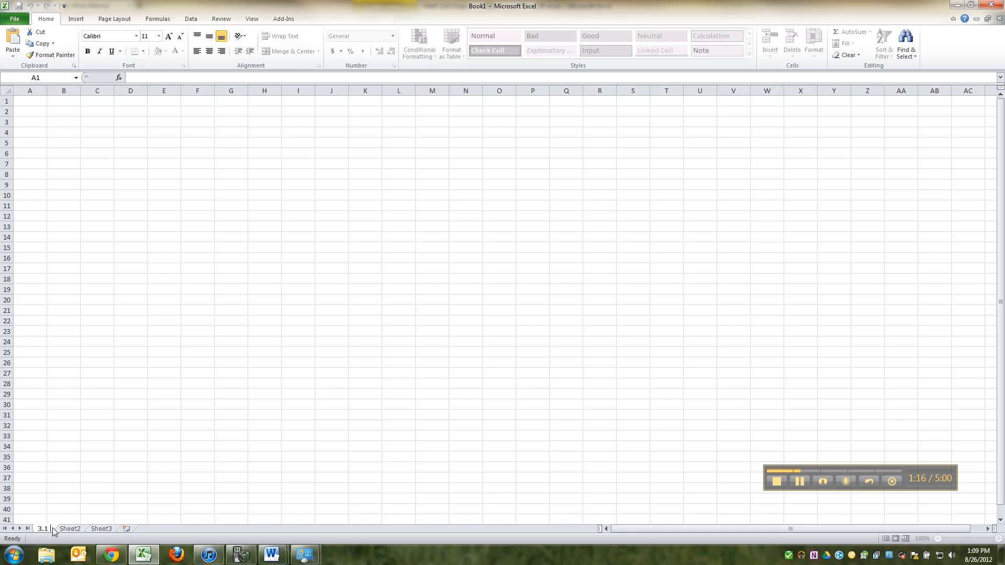
text( Example 3)
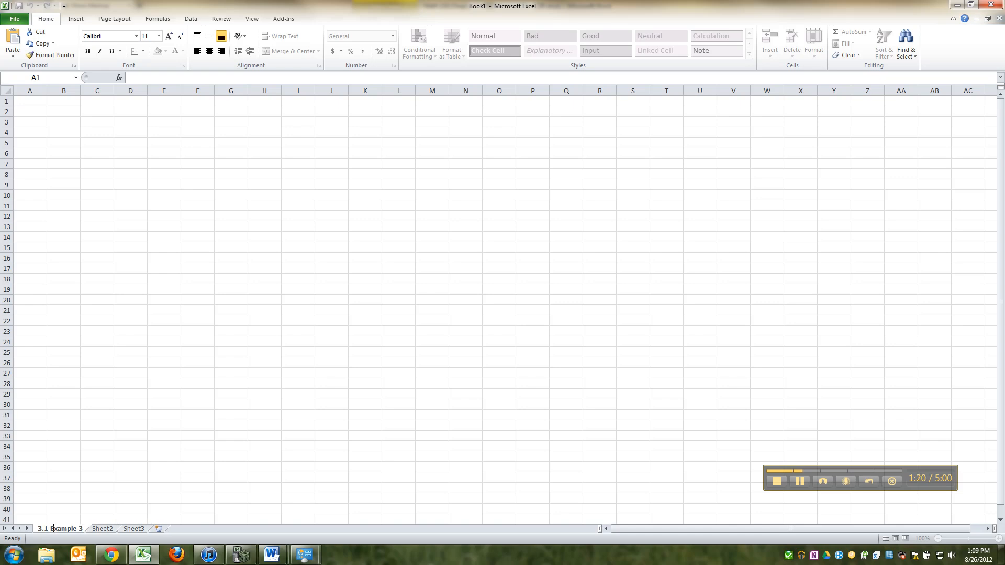
Step: Confirm the sheet name and enter the heading 'Number of Pets' in A1
click(99, 406)
click(29, 101)
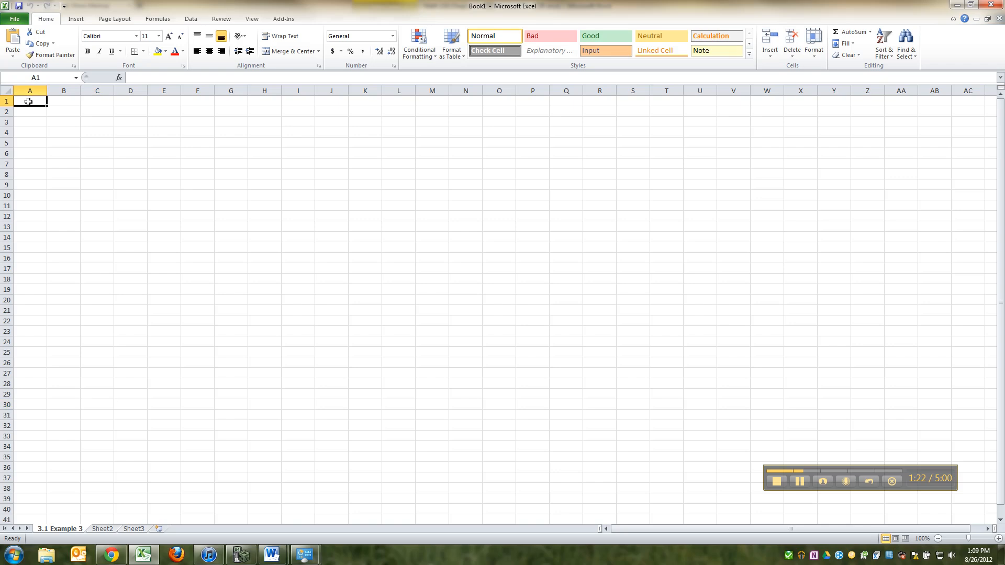
text(Nu)
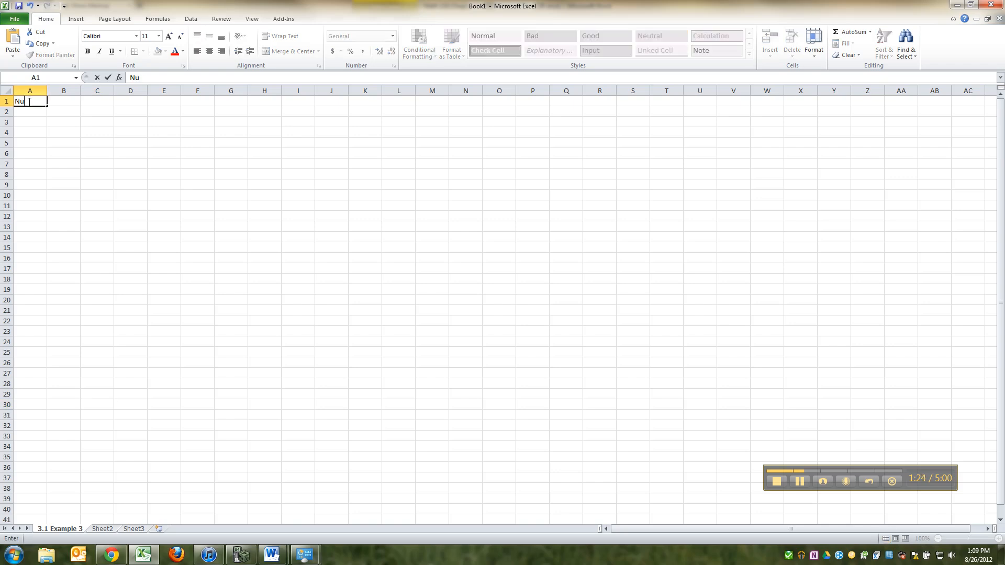
text(mber of Pets)
key(Return)
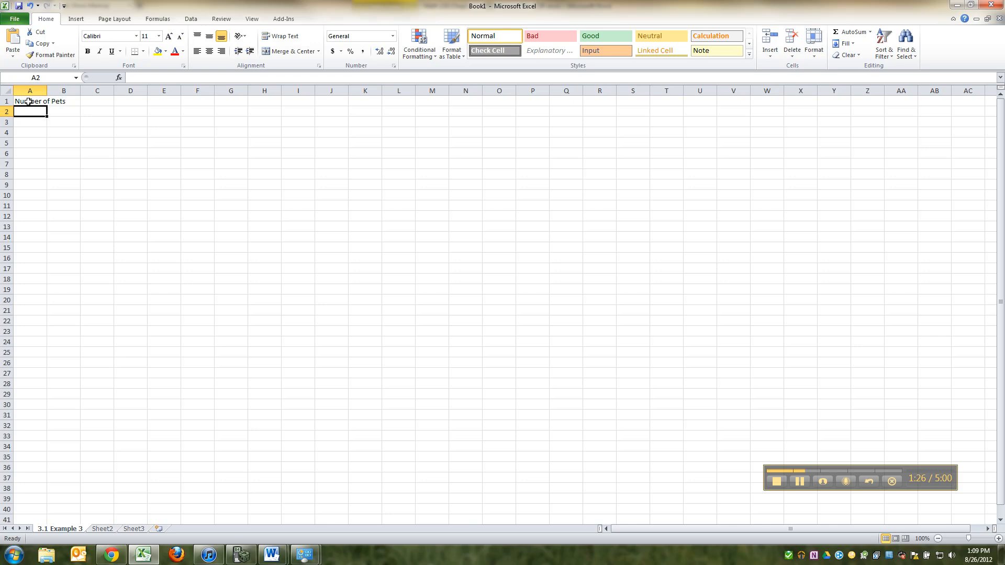
Step: Enter the pet counts 1, 0, 4, 1, 1, 1, 2 down A2:A8
text(1)
key(Return)
text(0)
key(Return)
text(4)
key(Return)
text(1 0 4 1)
key(Return)
text(1)
key(Return)
text(2)
key(Return)
key(Return)
key(Up)
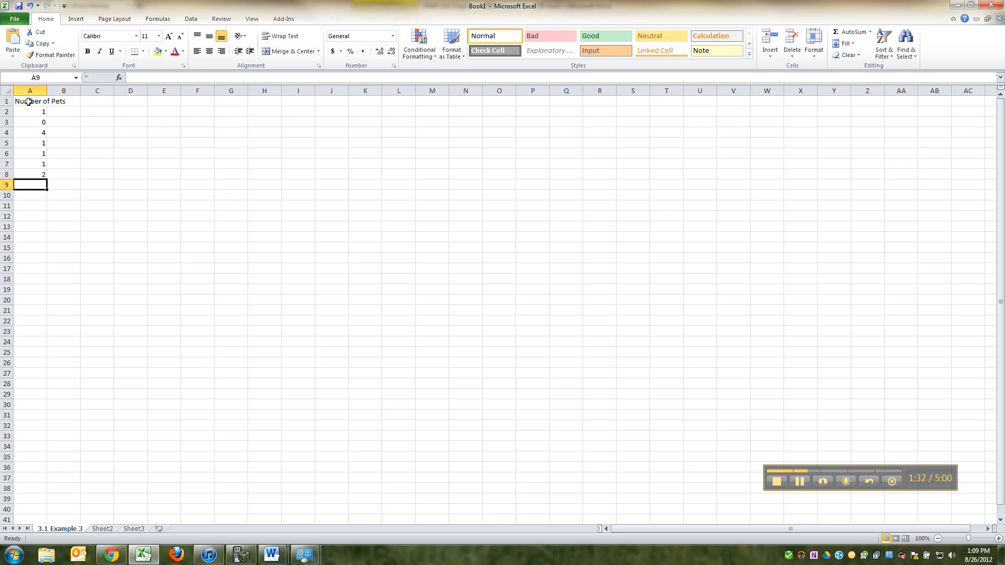
click(142, 128)
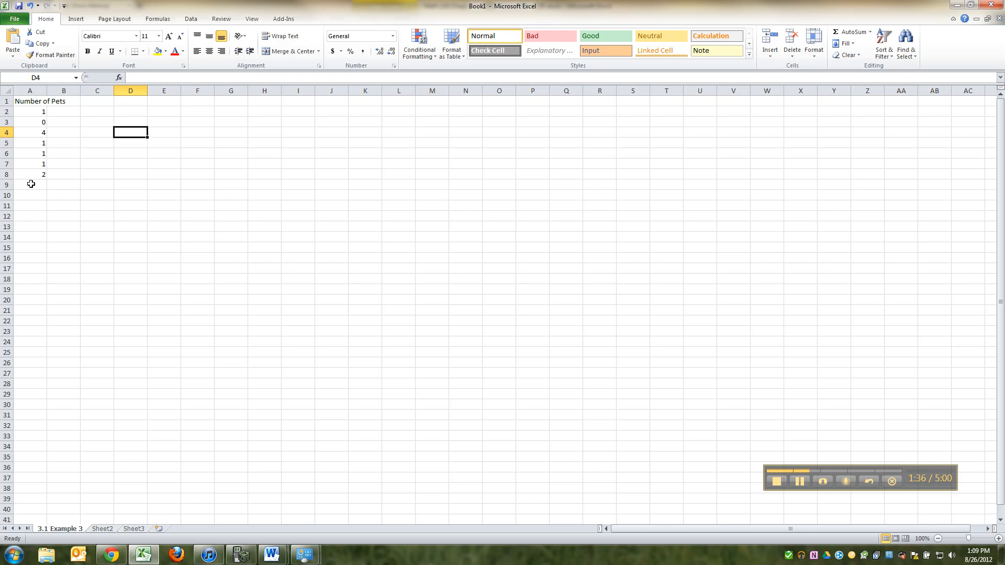
Step: Reset the zoom to 100% and AutoFit column A to the 'Number of Pets' heading
scroll(88, 147, up, 3)
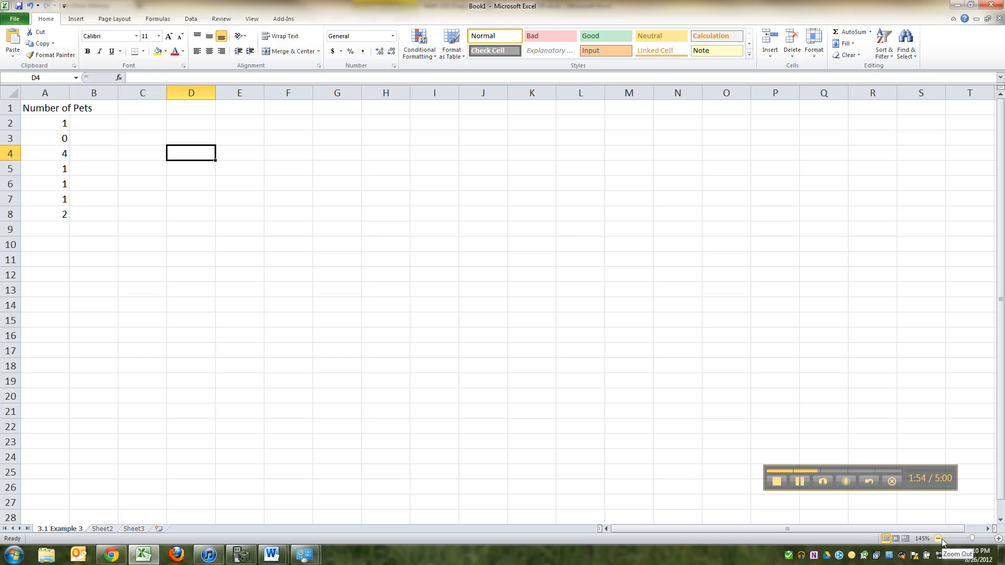
drag(972, 539, 968, 541)
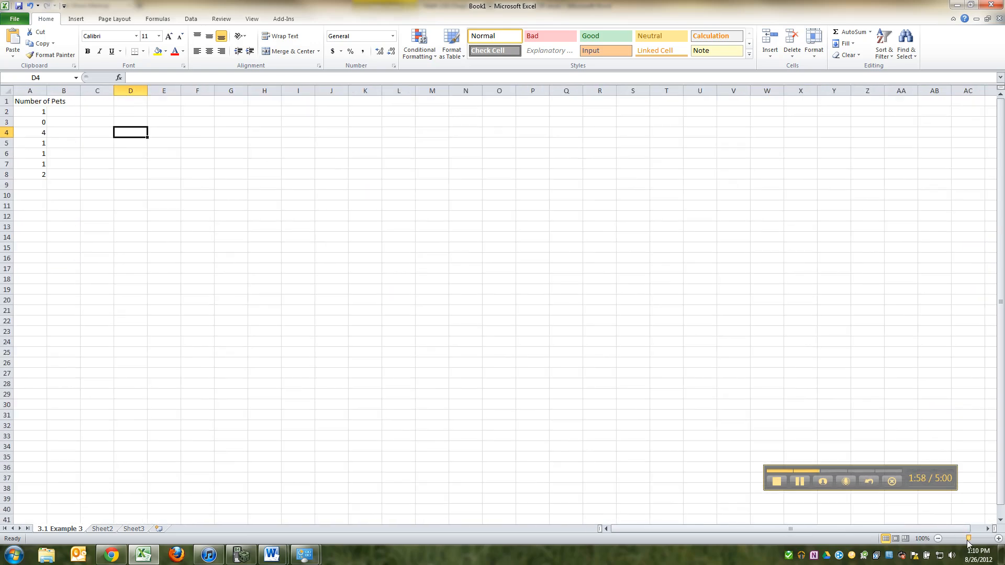
click(409, 260)
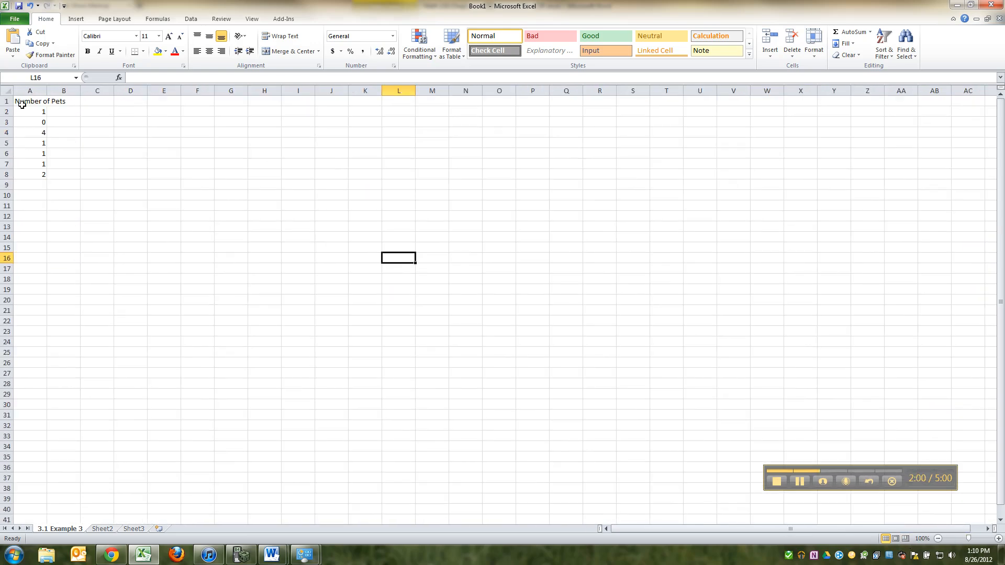
double_click(47, 90)
click(61, 122)
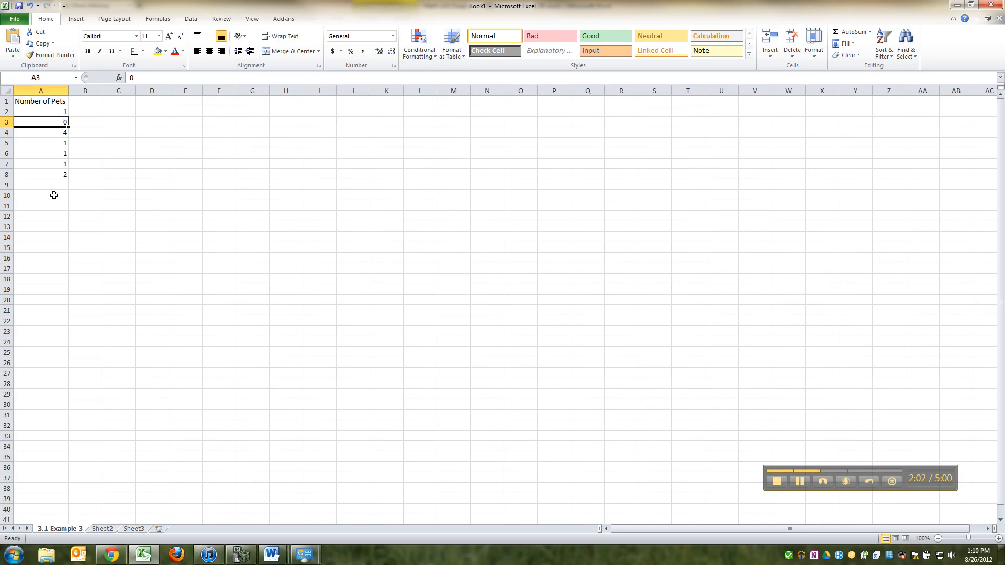
drag(50, 196, 51, 205)
click(108, 175)
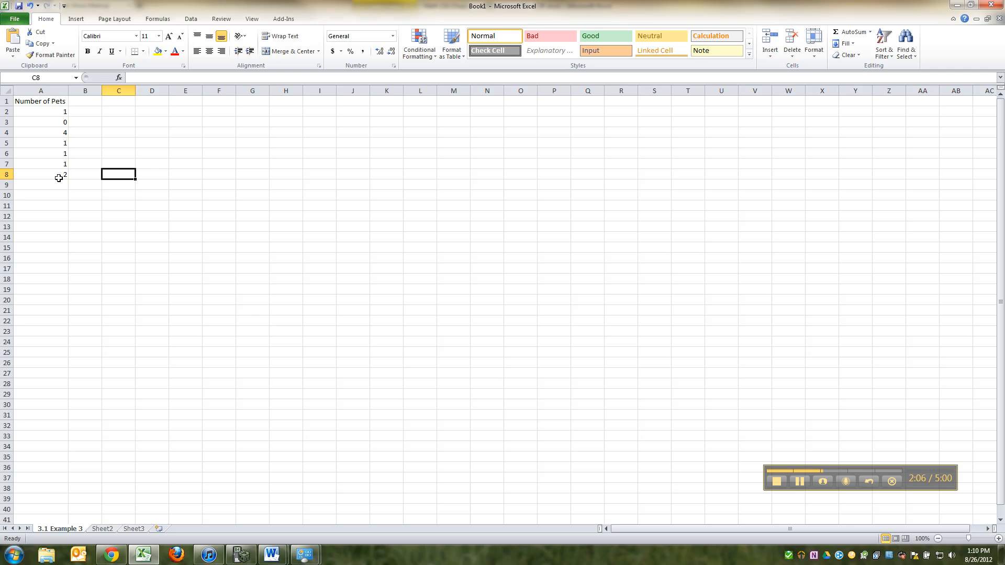
click(149, 130)
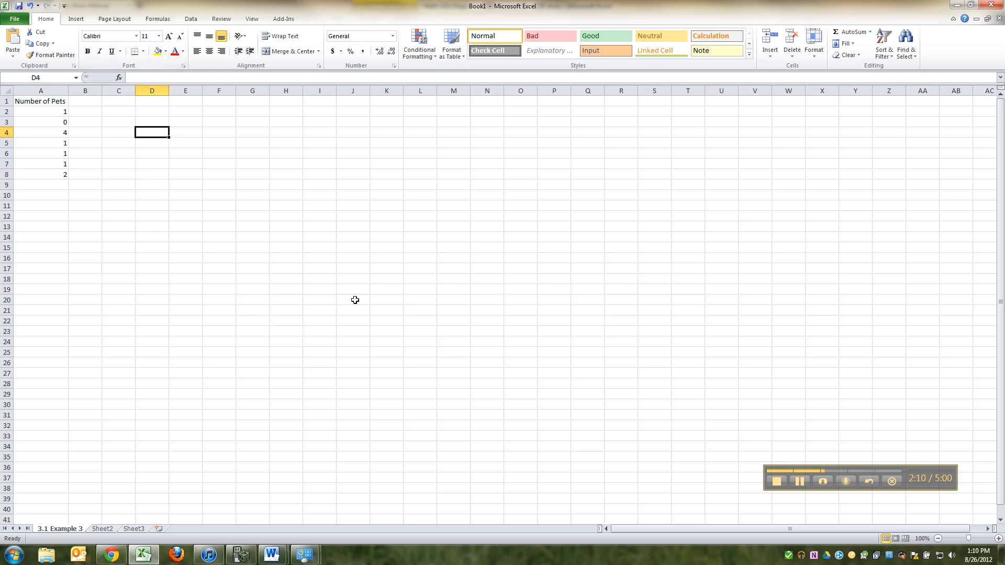
Step: In Chrome, open the MyLab / Mastering sign-in page on the Pearson site
mouse_move(111, 555)
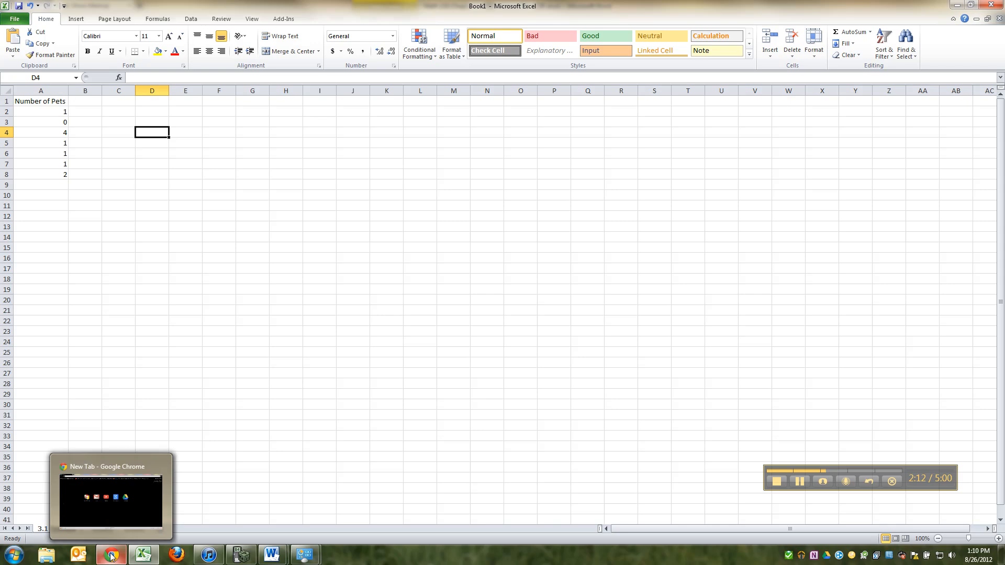
click(111, 555)
text(pears)
key(Return)
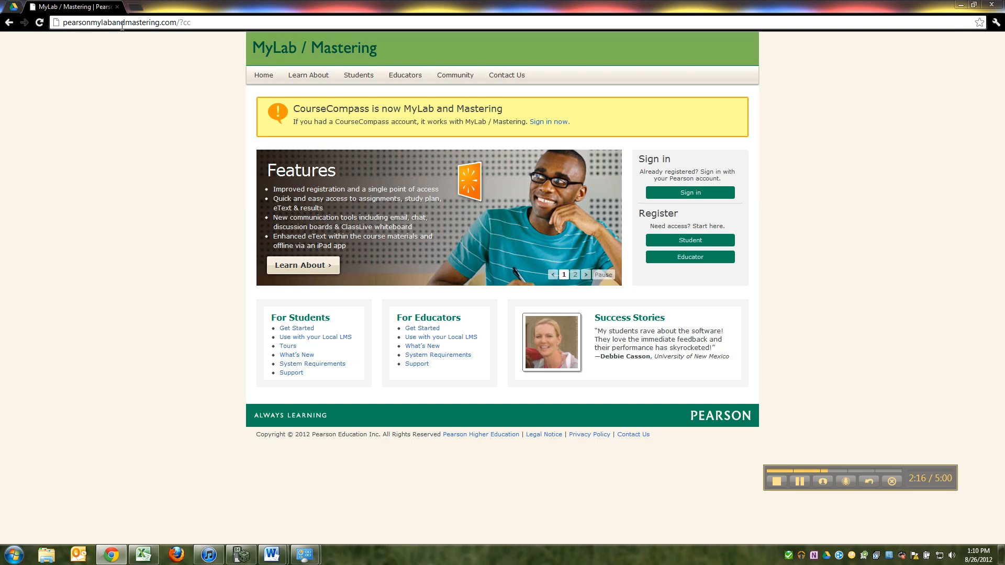
click(703, 193)
Step: Sign in with the account username and password
text(ajtuckey)
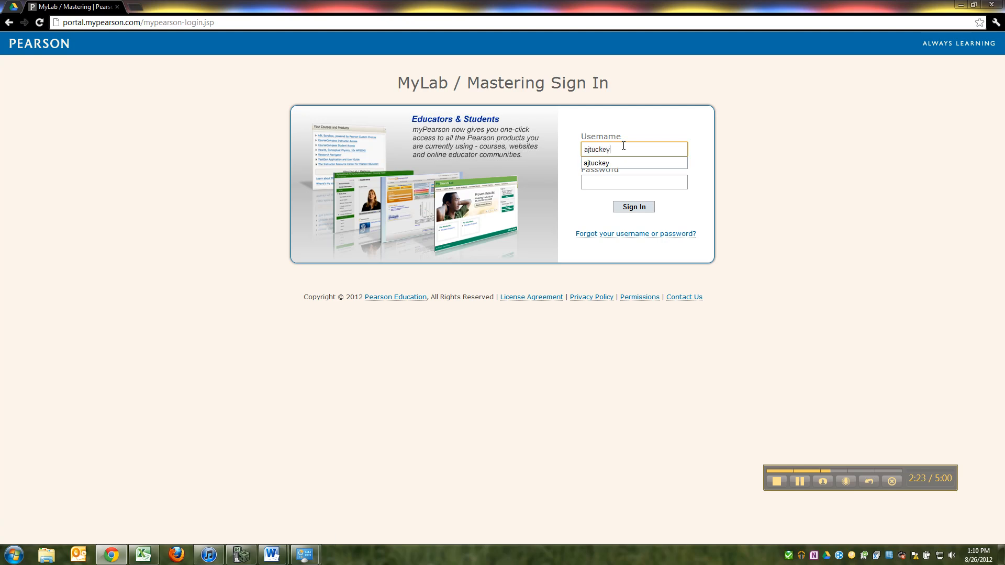
key(Tab)
text(•)
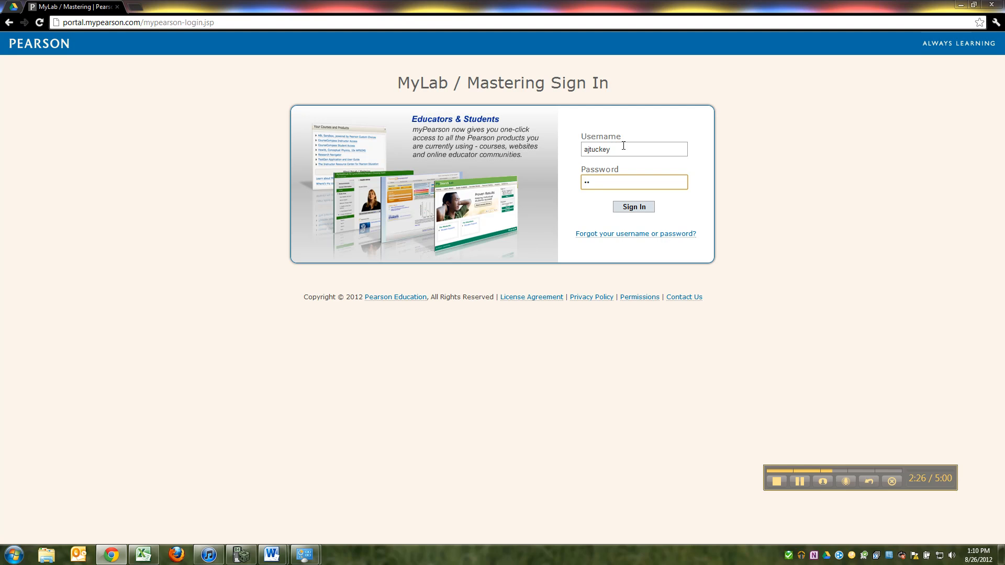
key(Return)
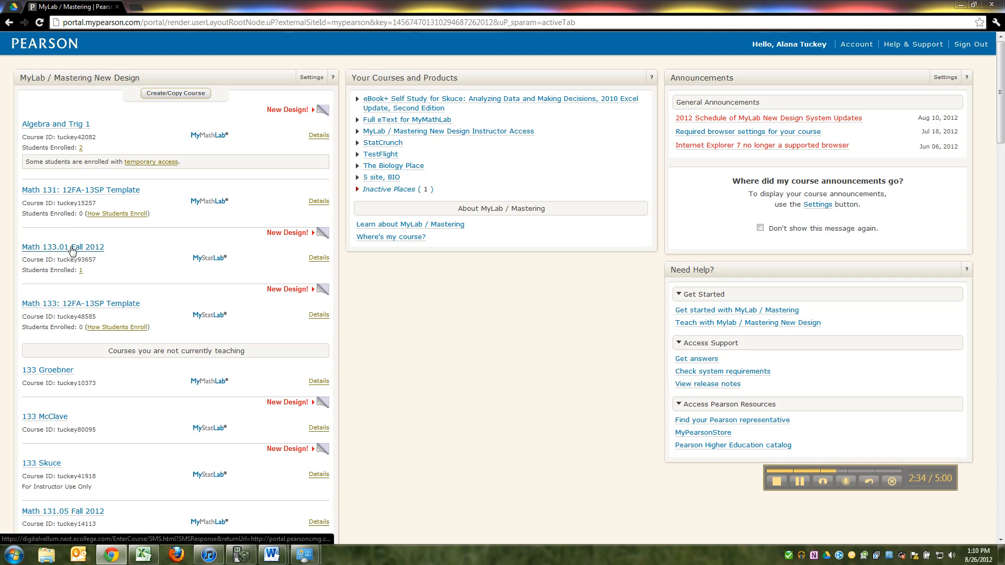
Step: Open course Math 133.01 Fall 2012, then StatCrunch from the left course menu
click(62, 249)
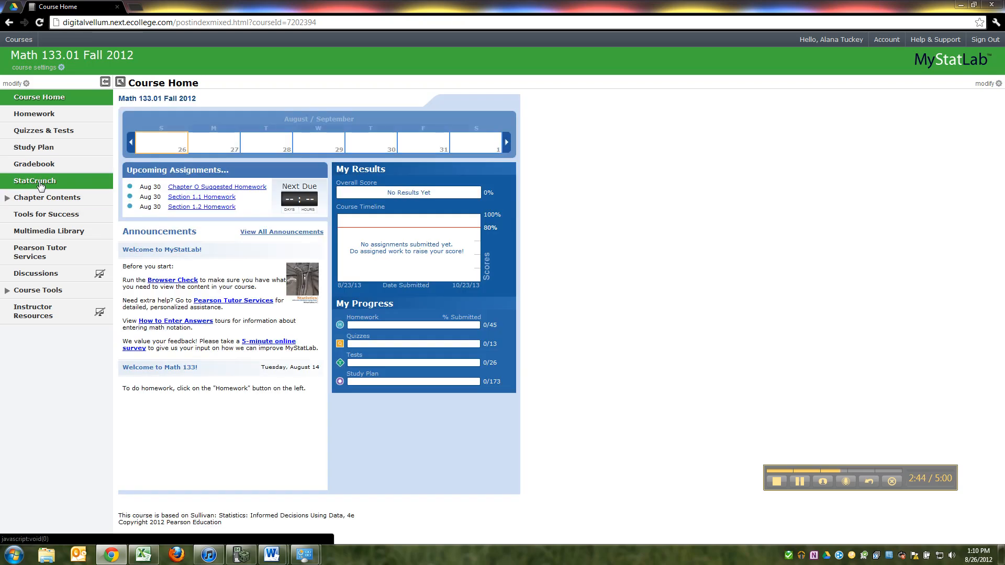
click(45, 184)
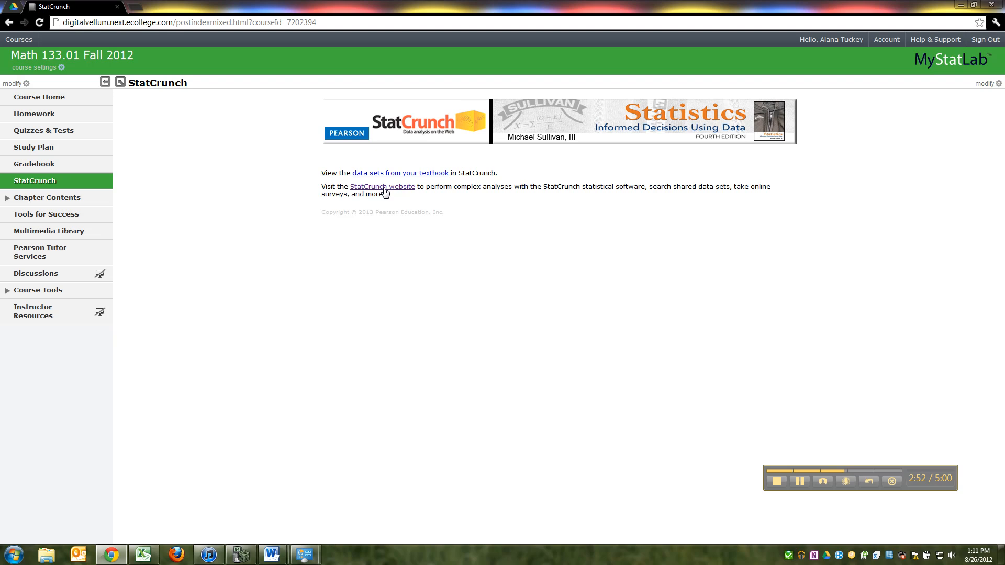
click(135, 7)
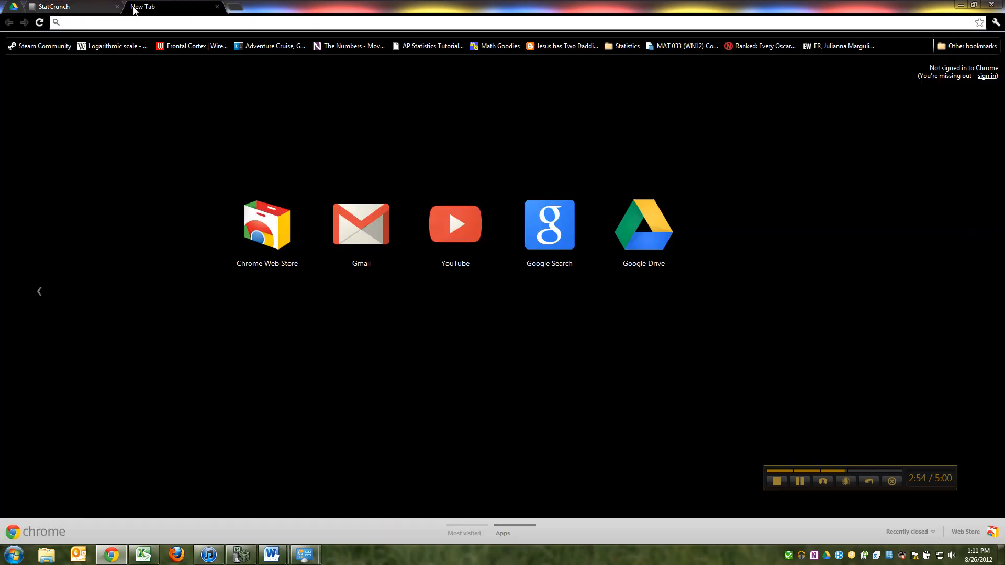
text(www.co)
key(Delete)
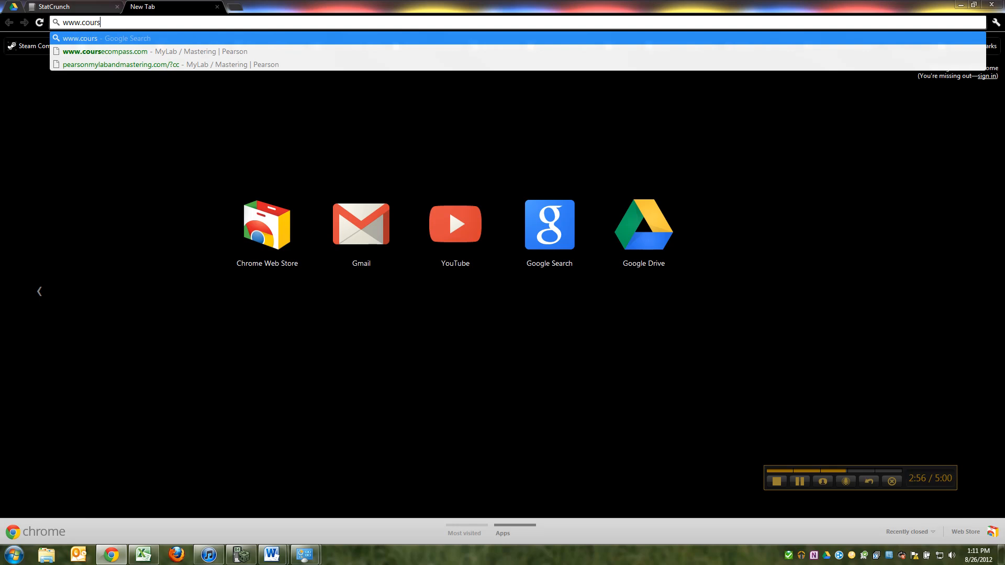
key(BackSpace)
key(BackSpace)
text(sta)
key(Return)
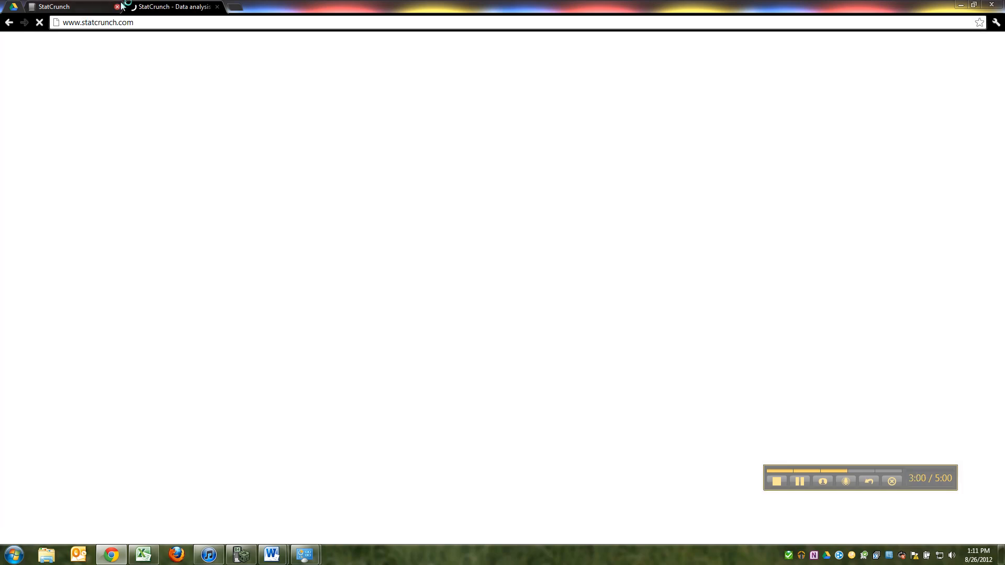
click(77, 113)
Step: Sign in with the StatCrunch ID and password, then choose Open StatCrunch
text(ajtuckey)
key(Tab)
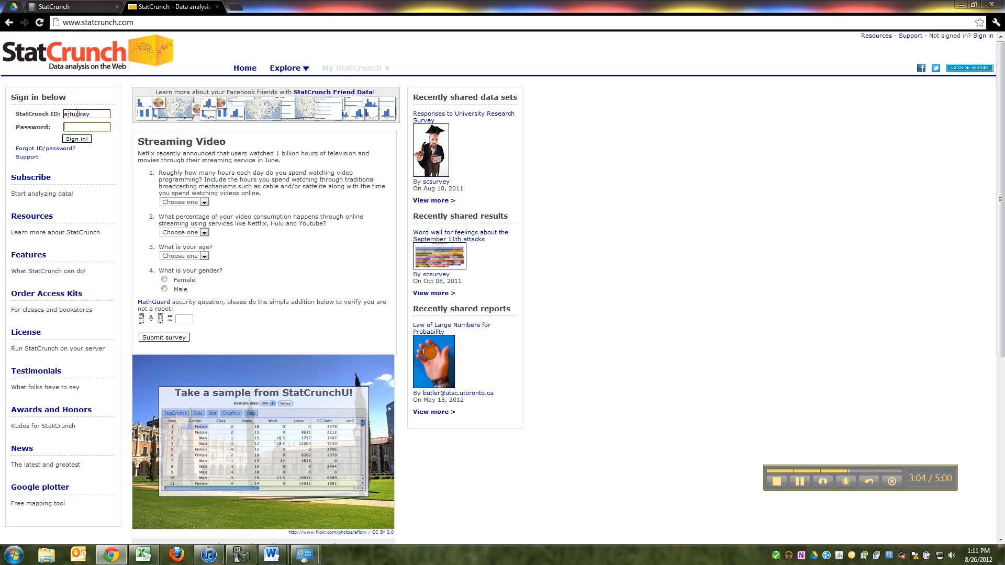
key(Return)
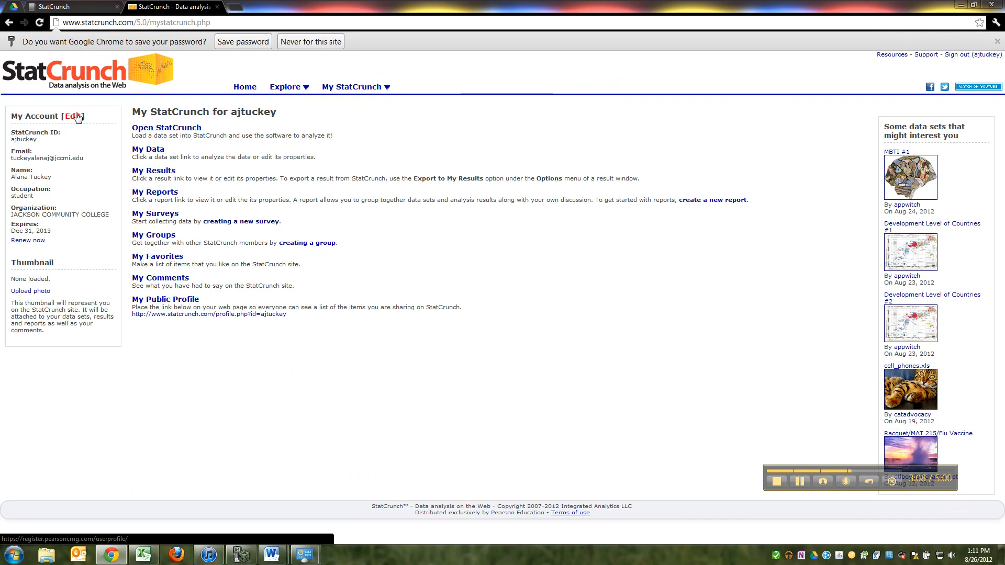
click(176, 128)
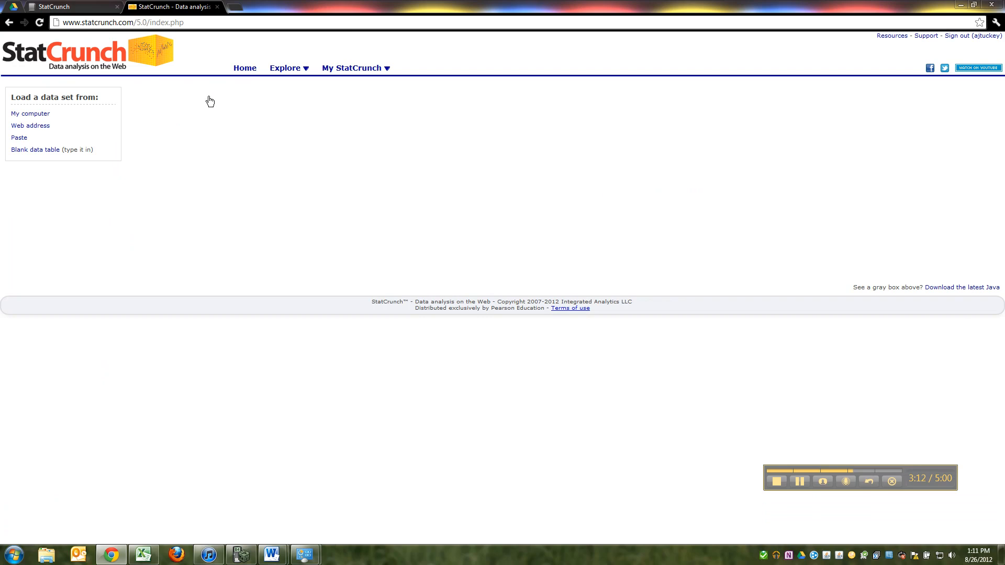
Step: Copy the pet counts in A2:A8 from Excel, then minimize Excel
click(147, 553)
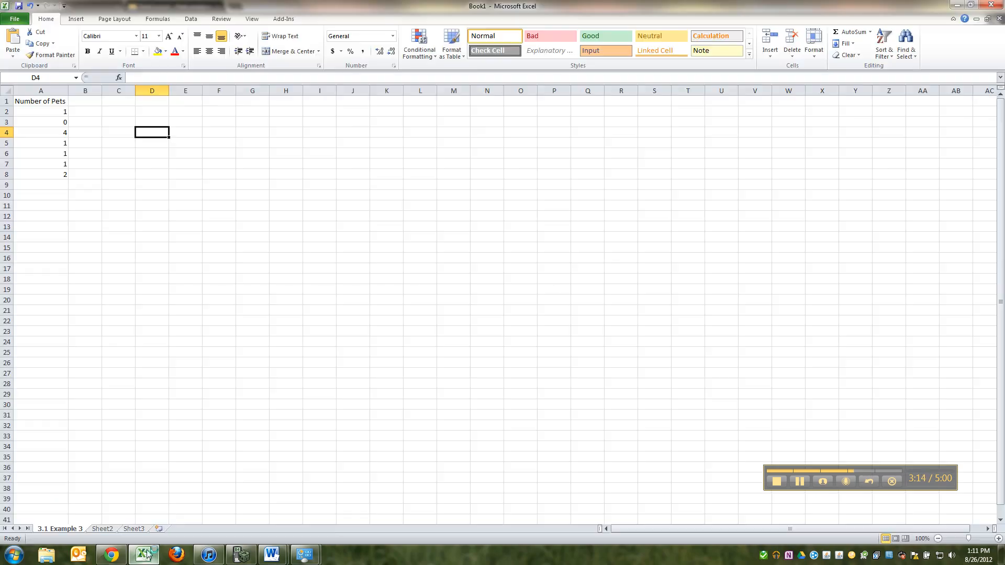
drag(56, 115, 56, 174)
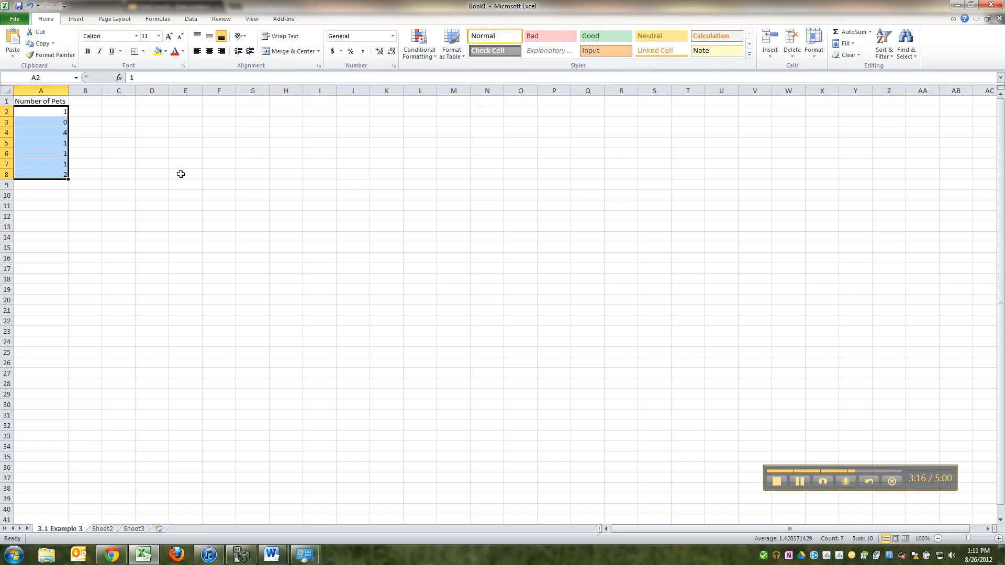
click(40, 43)
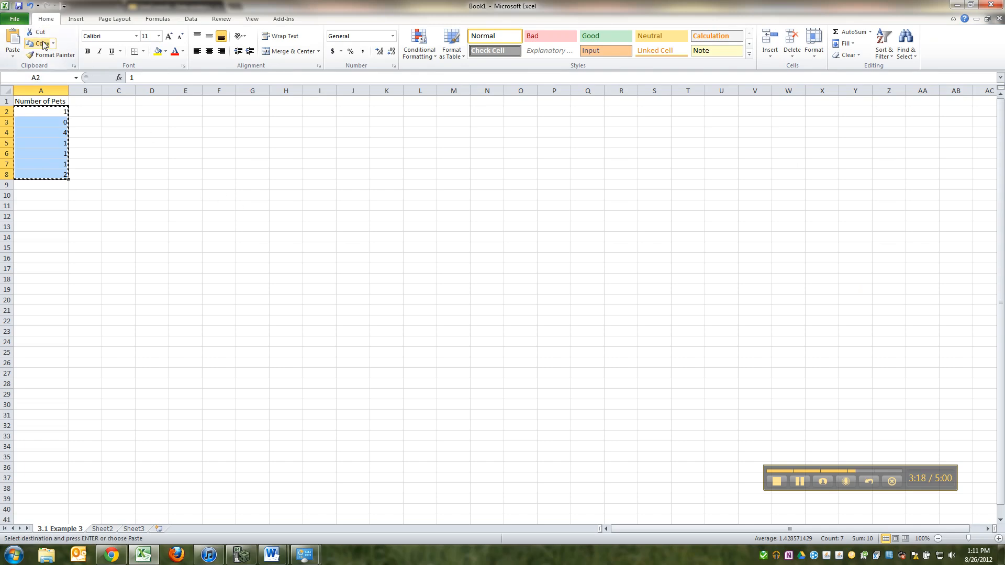
click(957, 4)
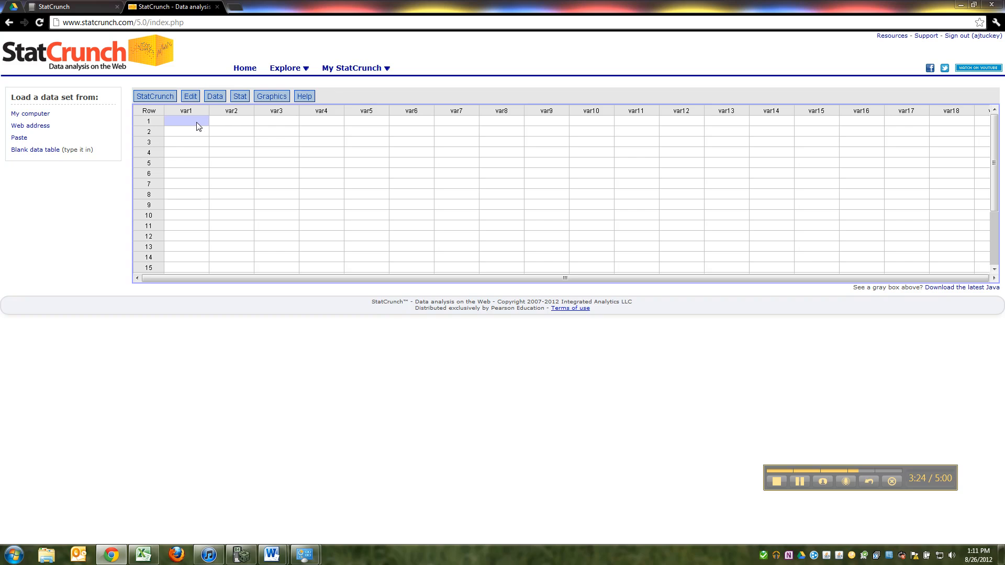
Step: Paste the pet counts into var1 and rename its heading to 'Number of Pets'
key(ctrl+v)
click(194, 114)
text(Number of Pe)
click(238, 122)
Step: Compute Summary Stats for the Number of Pets column and copy the results table
click(244, 96)
mouse_move(267, 110)
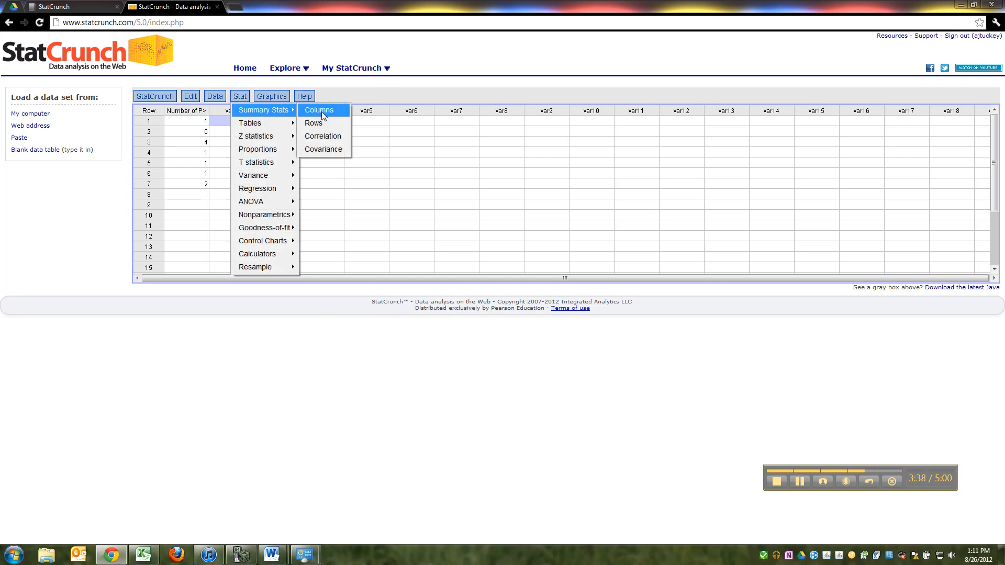
click(321, 111)
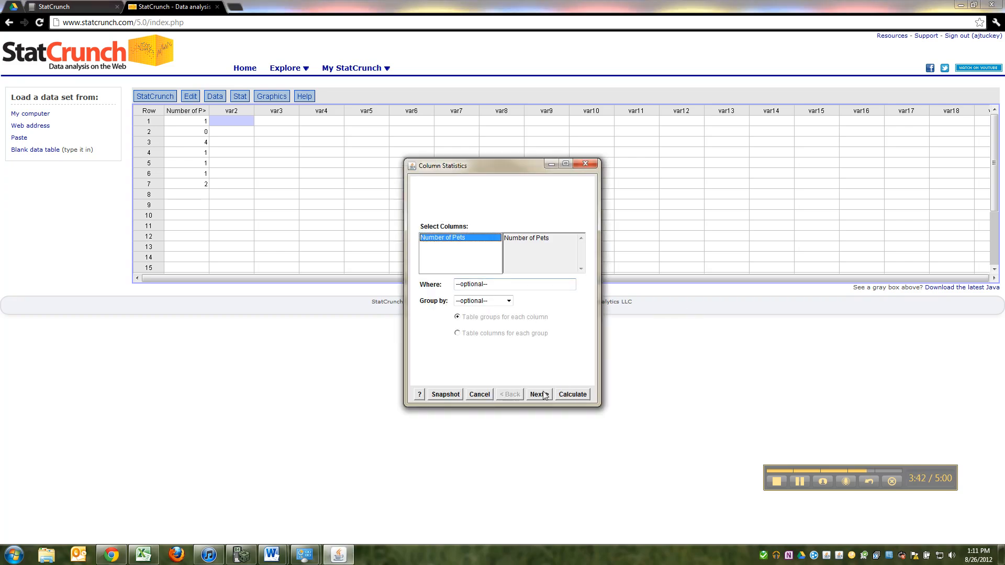
click(537, 394)
click(571, 394)
click(365, 264)
click(374, 308)
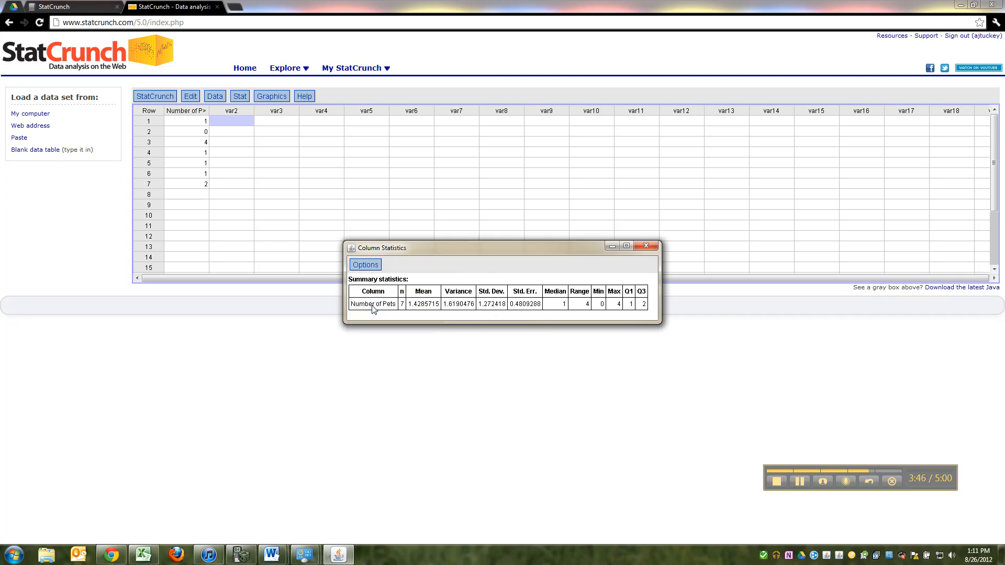
Step: Paste the StatCrunch summary statistics table into Excel starting at cell E1
click(143, 554)
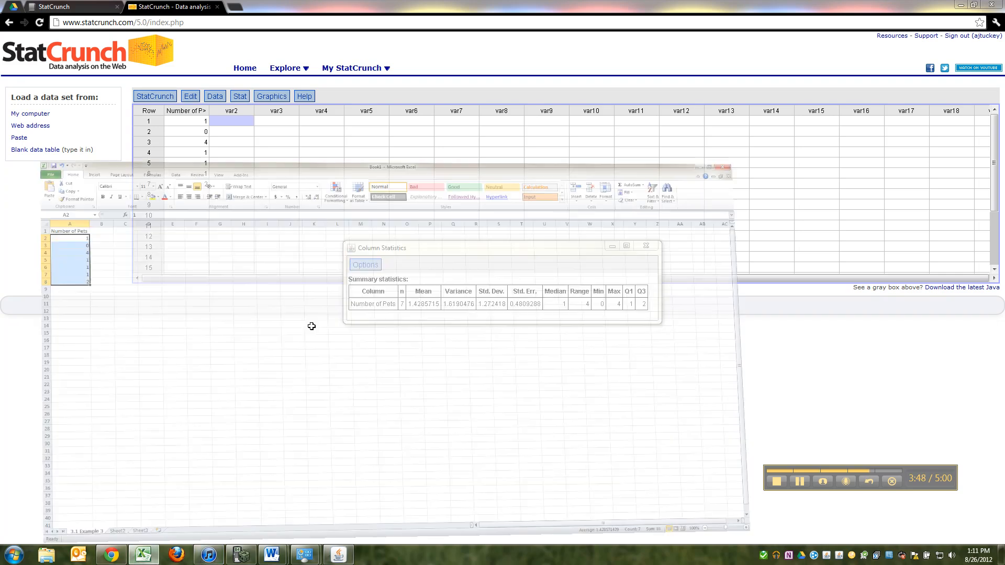
click(177, 101)
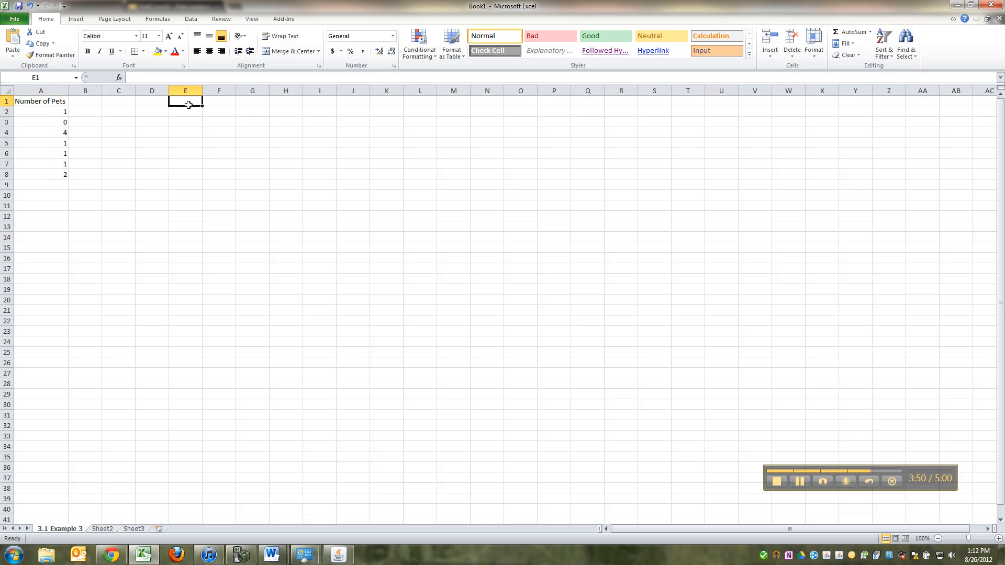
right_click(180, 101)
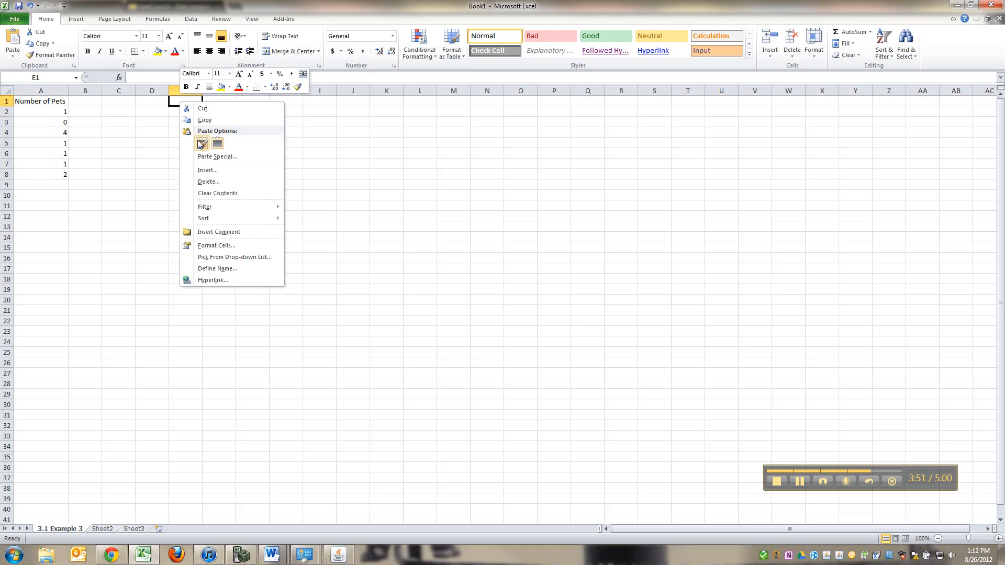
click(15, 44)
click(318, 215)
Step: Autofit columns E through P to their contents
drag(185, 90, 549, 93)
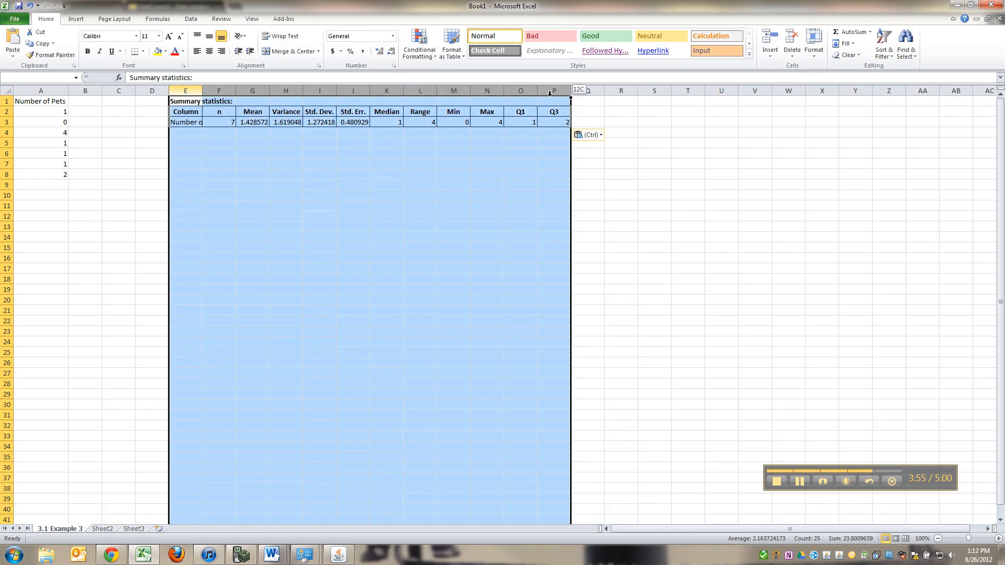
double_click(202, 90)
click(252, 154)
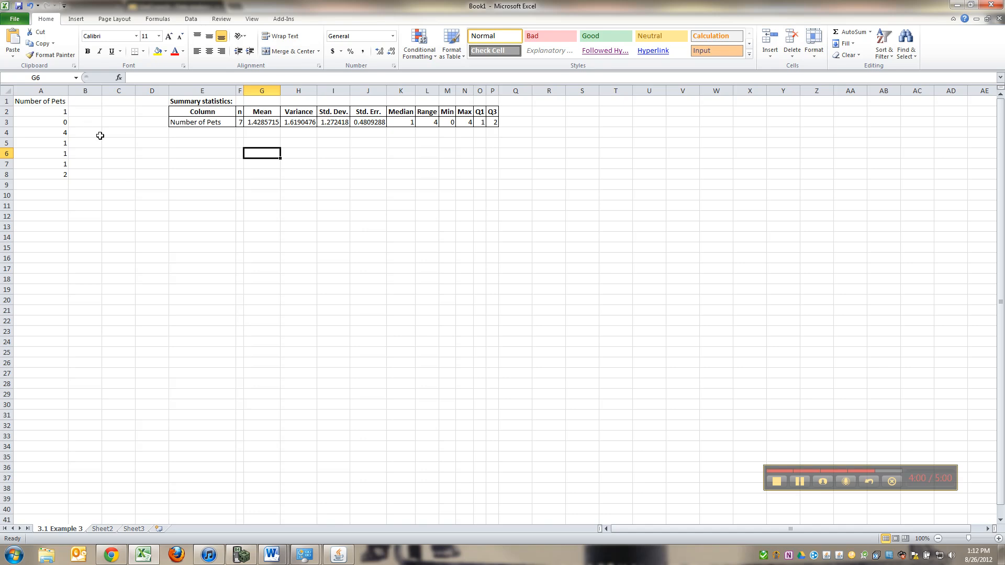
Step: Check the Number of Pets cells, then minimize Excel to return to StatCrunch
drag(44, 102, 45, 191)
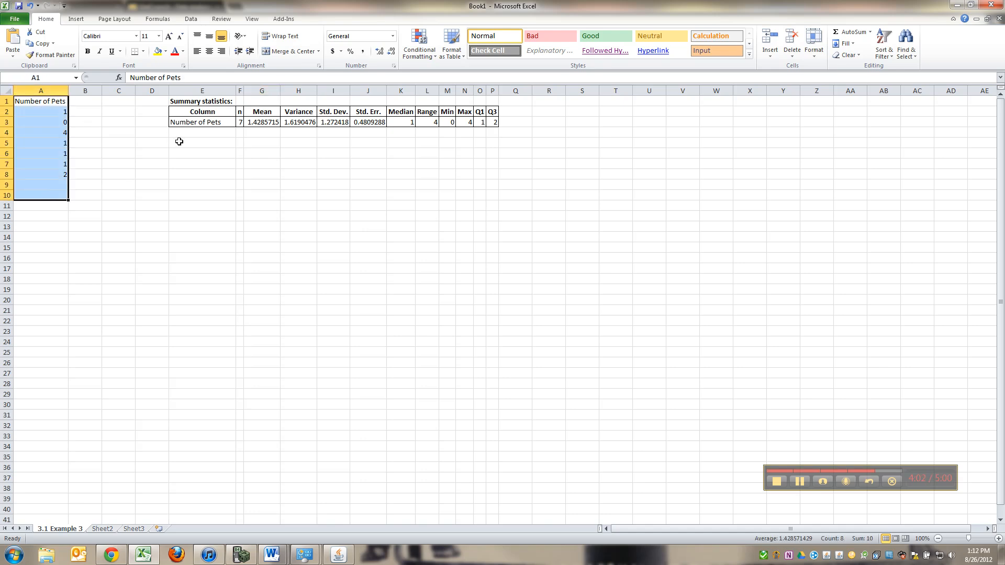
click(250, 162)
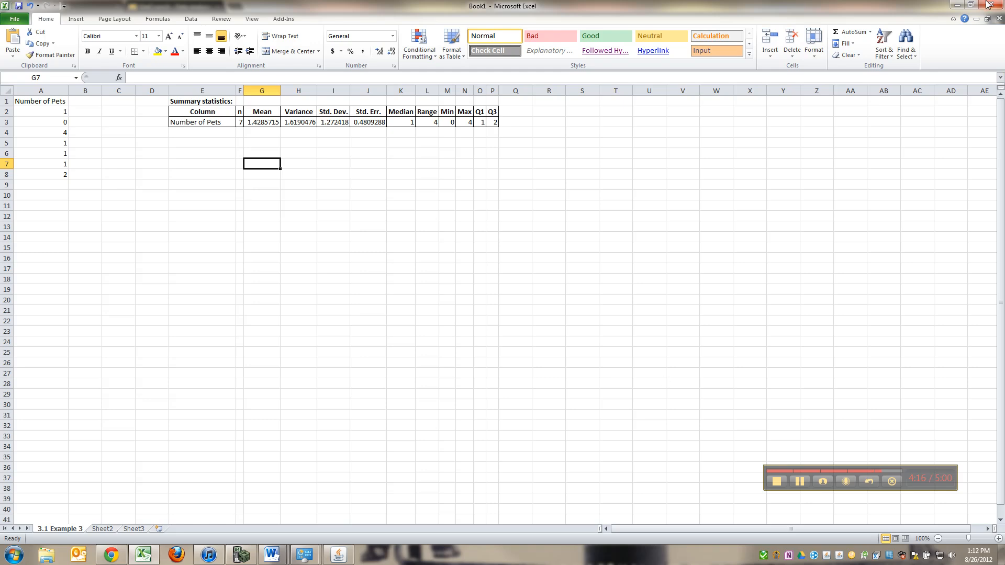
click(959, 5)
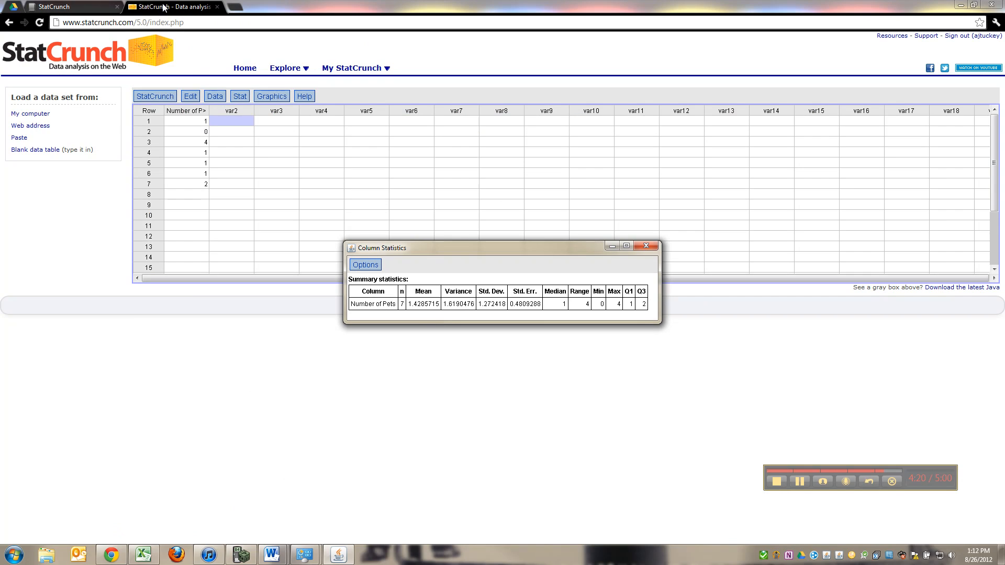
Step: Hide the Column Statistics window behind the browser and bring Excel back
click(217, 168)
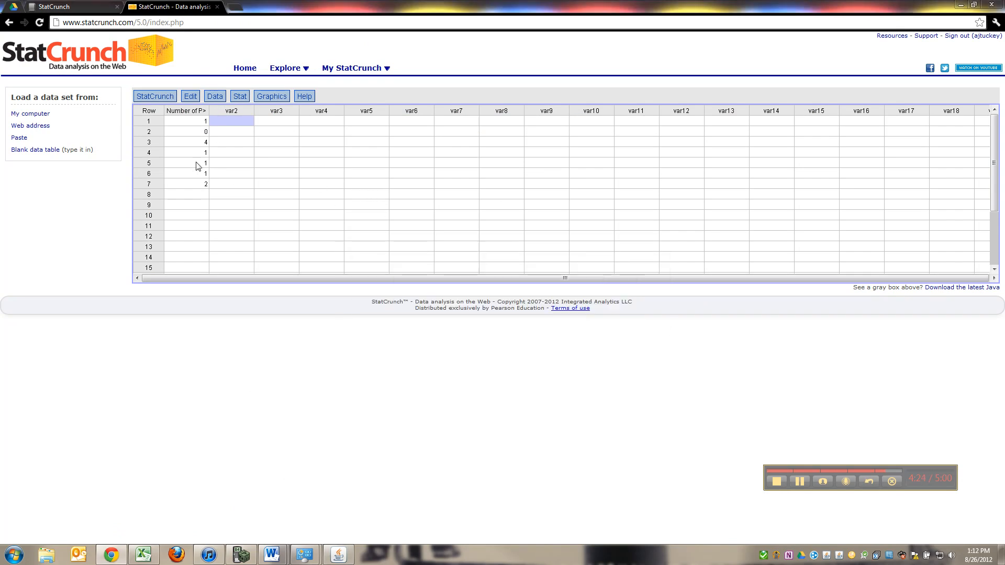
click(134, 511)
click(149, 279)
Step: Select a cell on the empty Sheet2 and start Save As for Book1
click(103, 528)
click(164, 456)
click(14, 19)
click(22, 49)
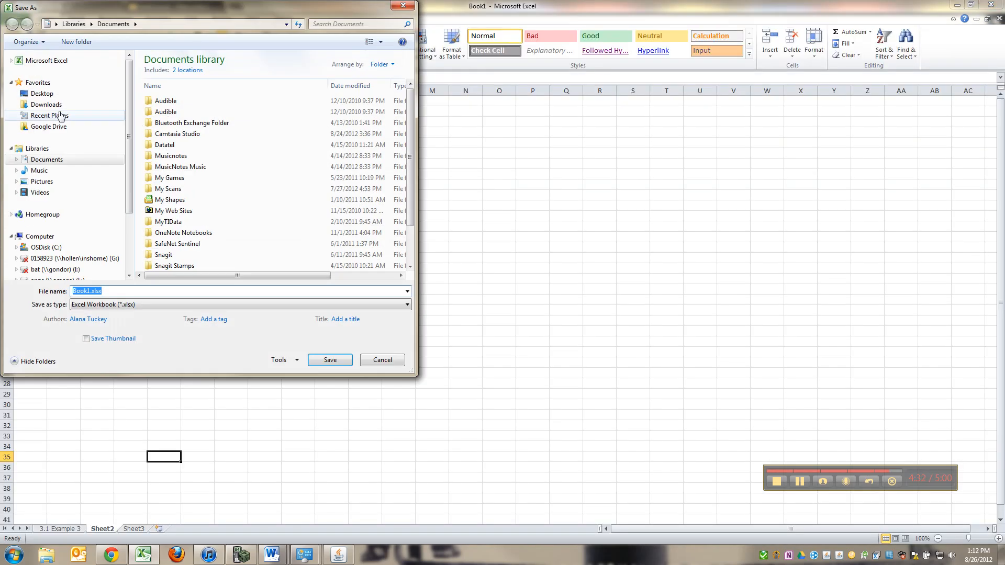
Step: Choose Desktop as the save location and select the Book1.xlsx file name
click(42, 93)
double_click(89, 291)
double_click(90, 290)
click(81, 291)
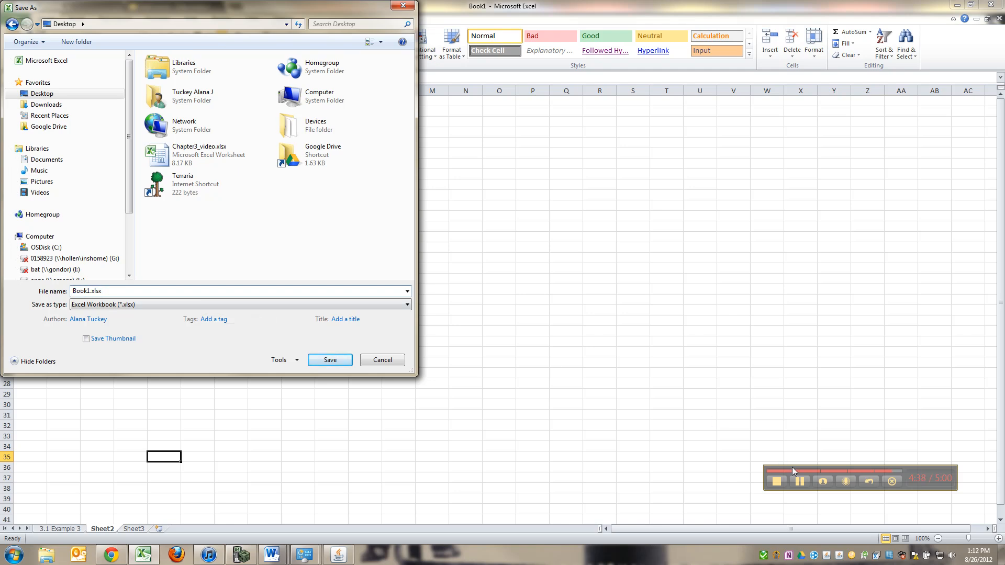
click(799, 480)
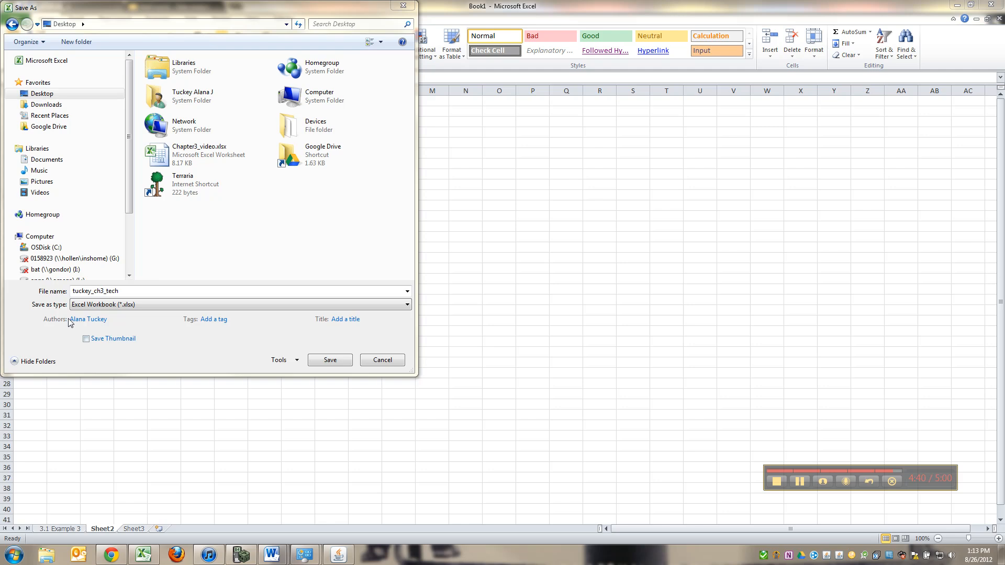